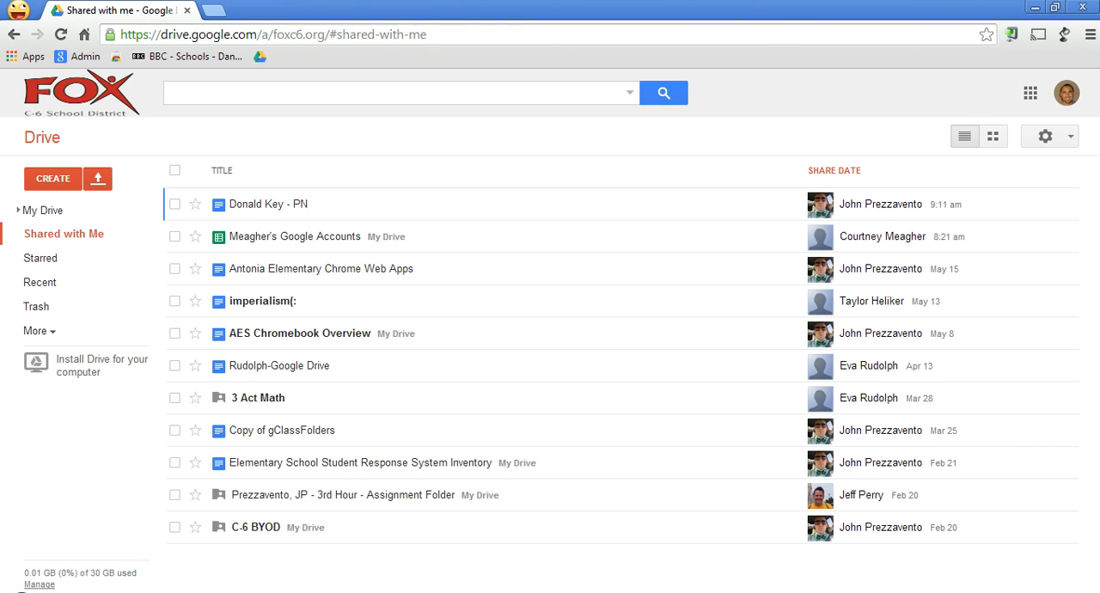
Search the apps that can be connected to Drive for "kaizena", and close the app catalogue.
left_click(53, 178)
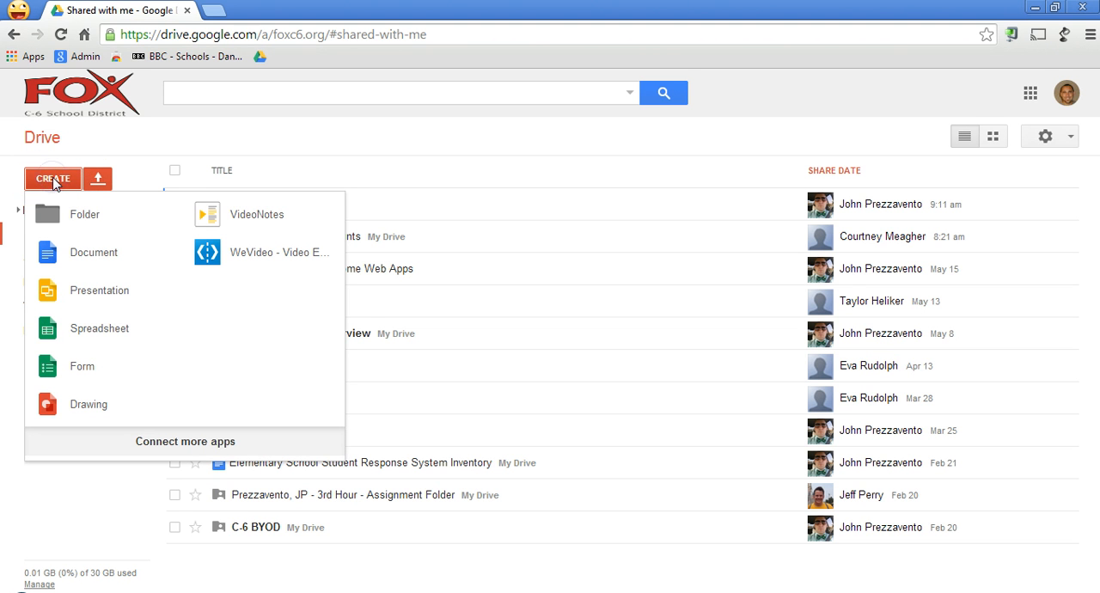
left_click(143, 445)
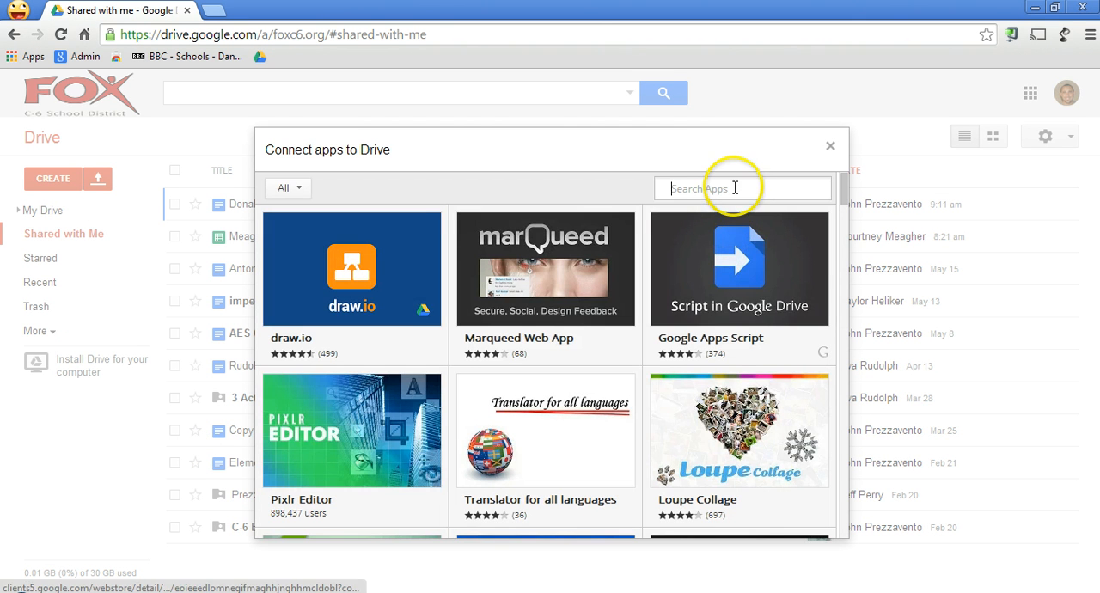
type("k")
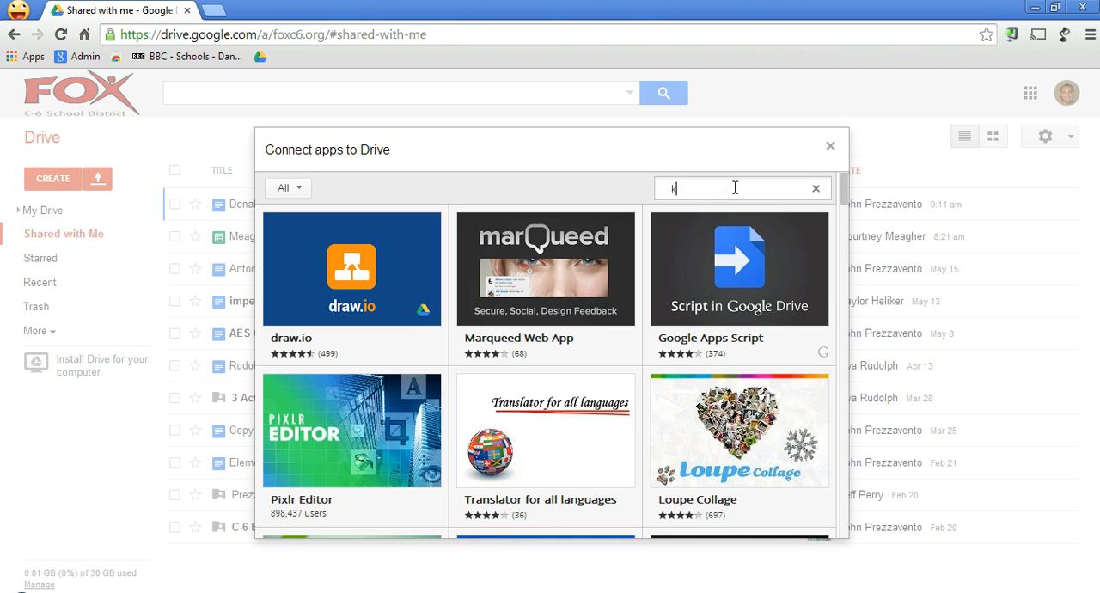
type("aizena")
key("Return")
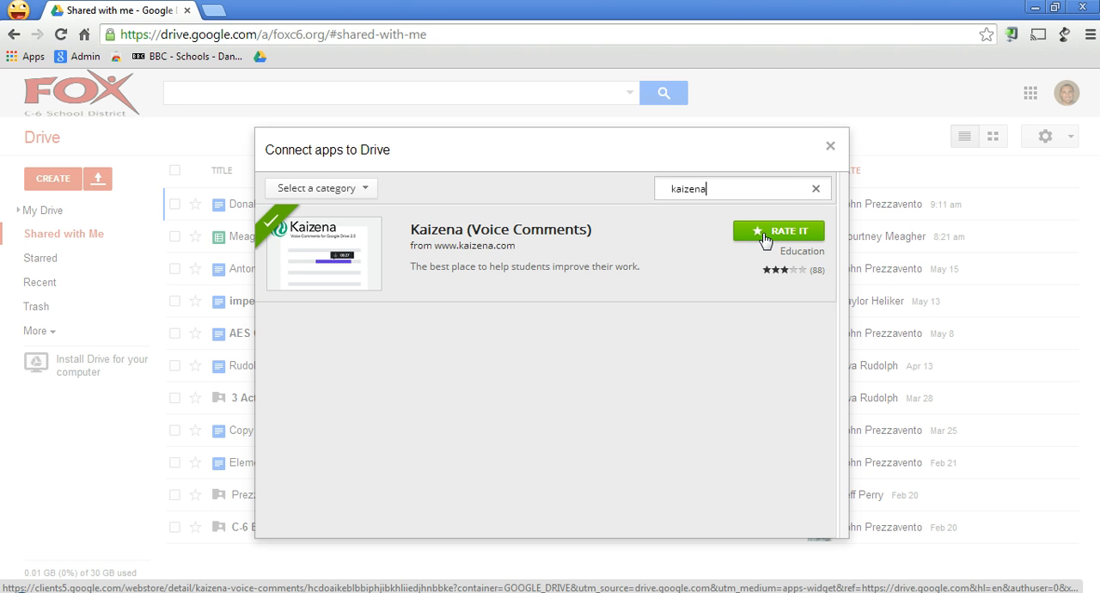
left_click(831, 149)
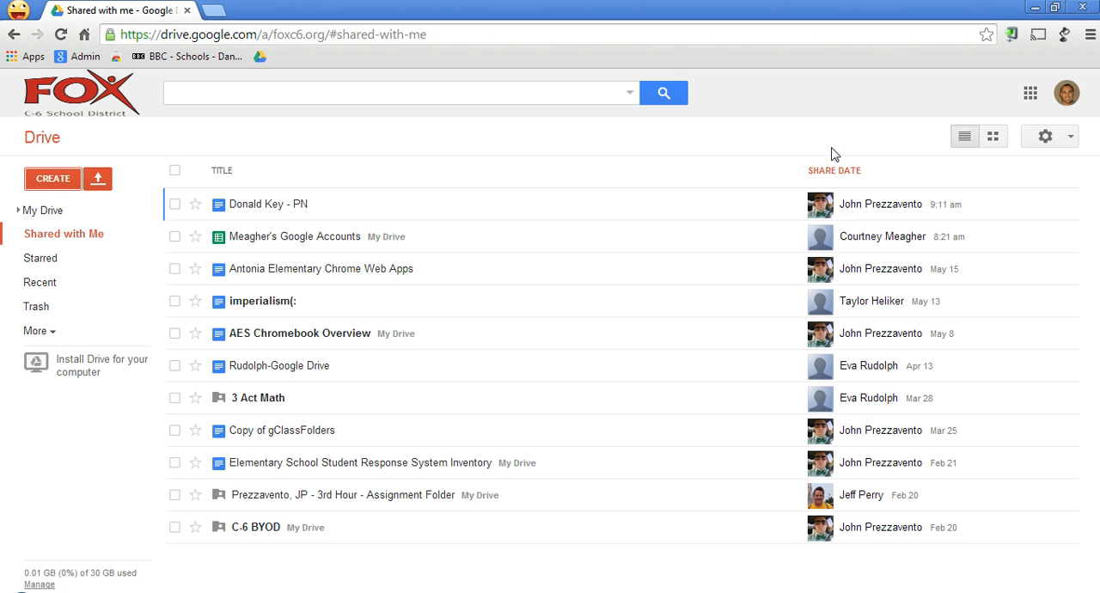
Open the most recently shared document in the list with Kaizena.
right_click(280, 210)
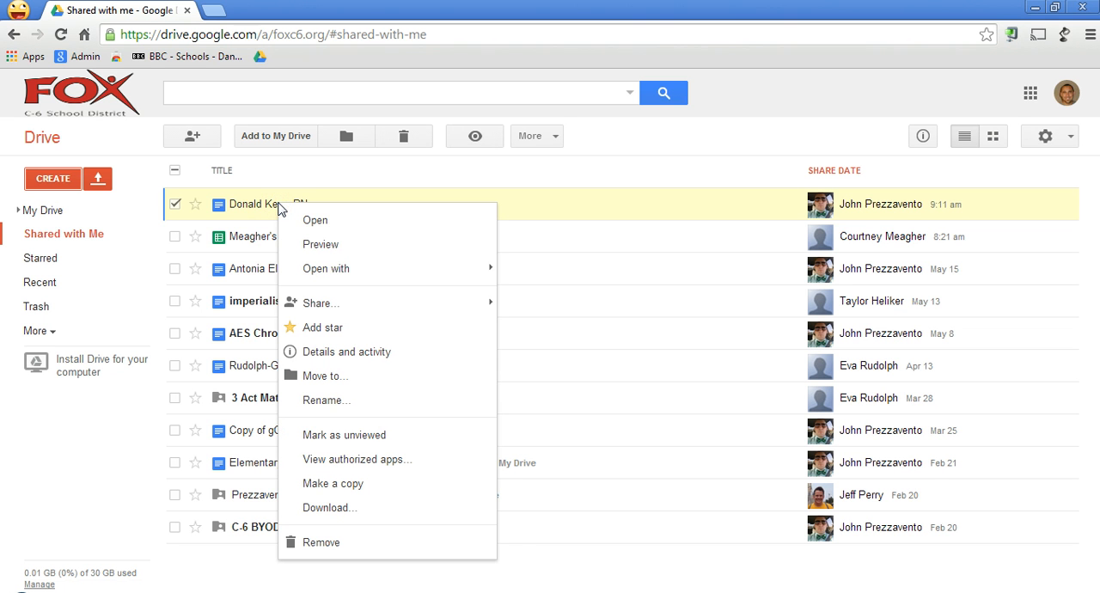
mouse_move(293, 279)
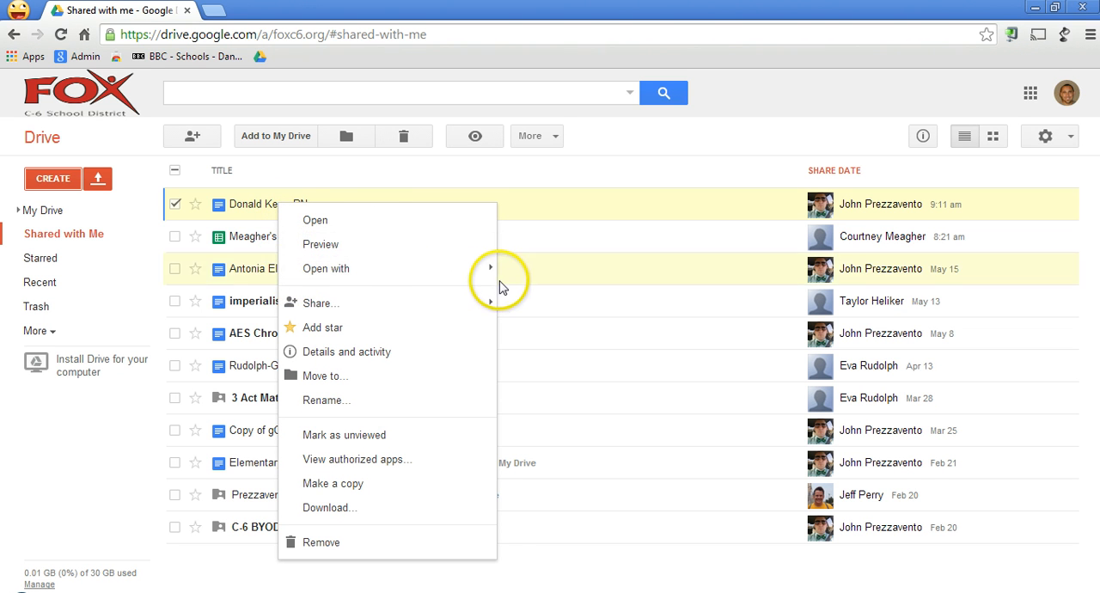
mouse_move(492, 277)
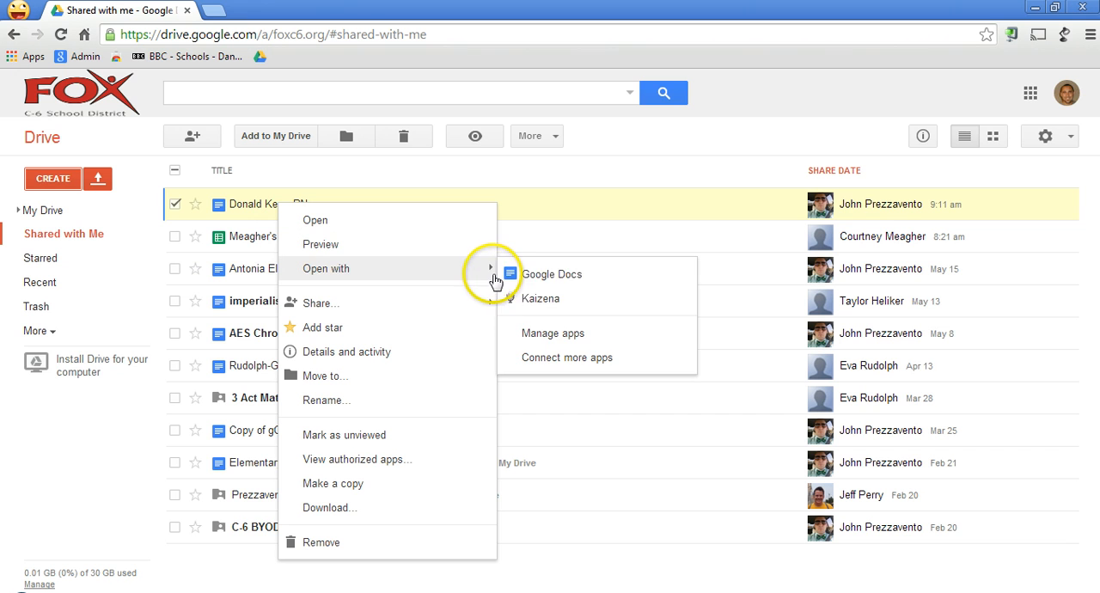
left_click(541, 301)
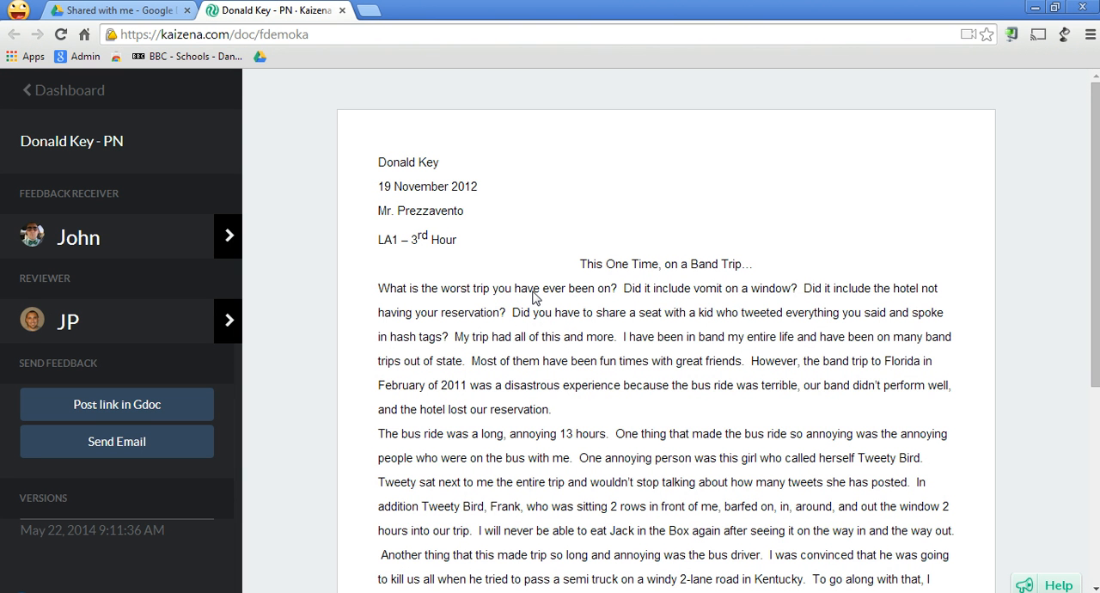
left_click(319, 38)
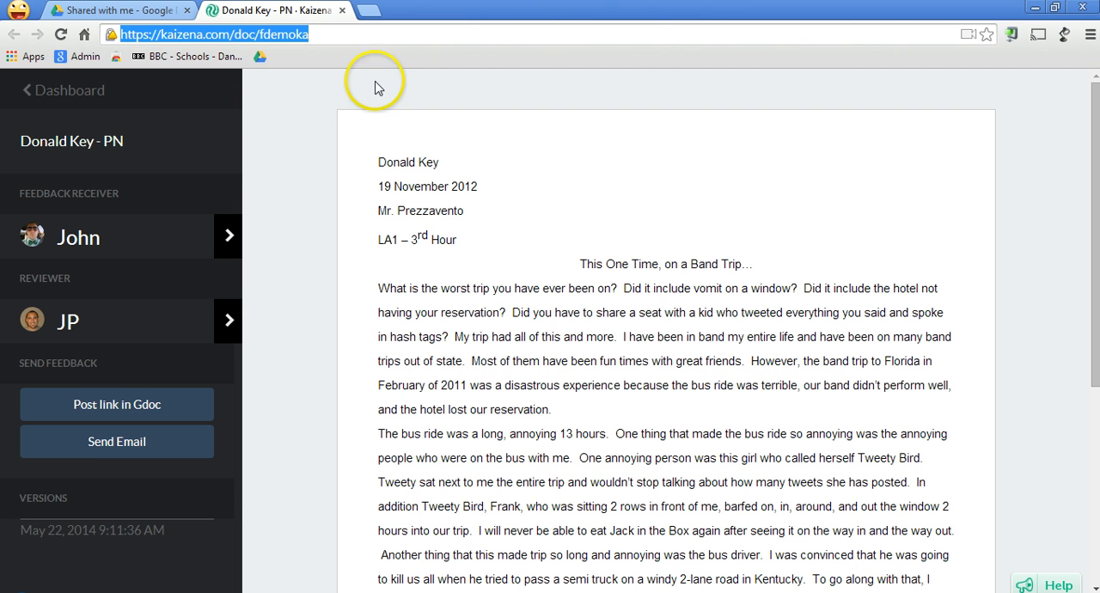
left_click(165, 196)
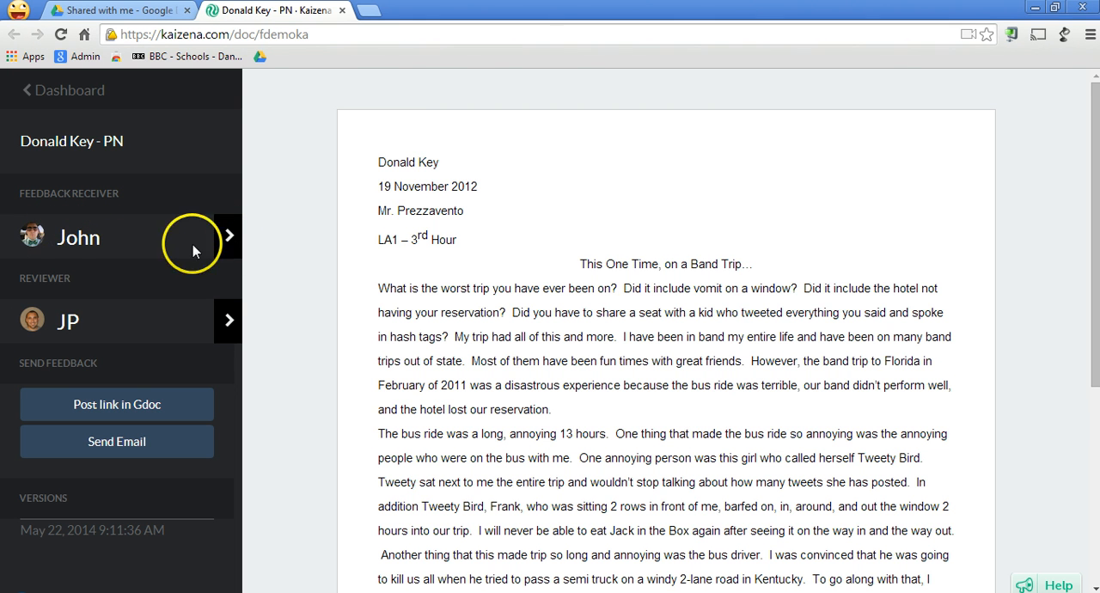
Review the available feedback receivers, trying the second person and keeping the first one as receiver.
left_click(229, 236)
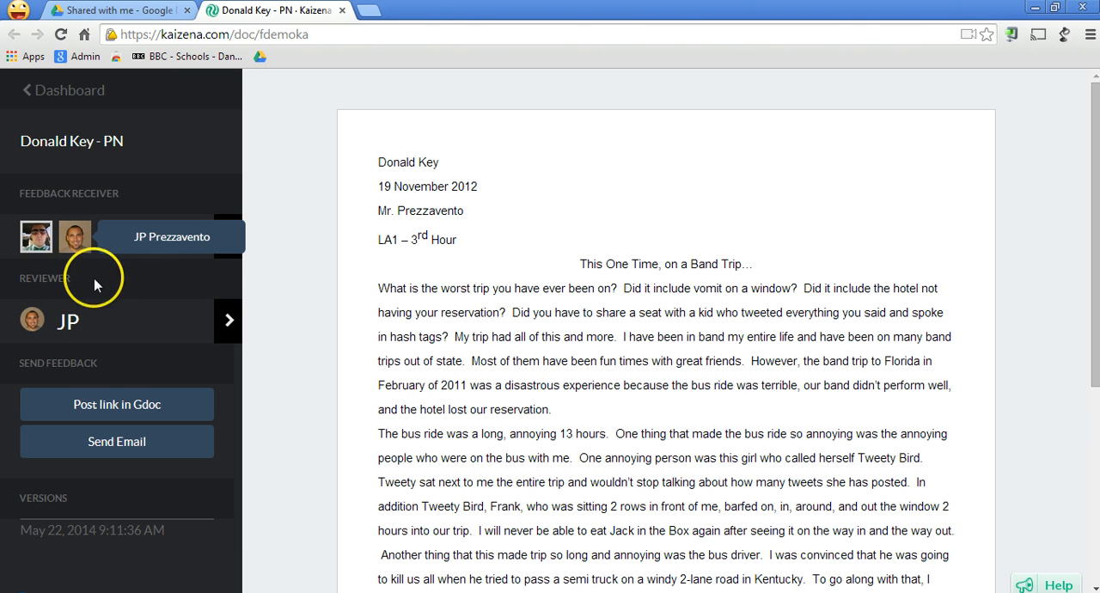
left_click(84, 242)
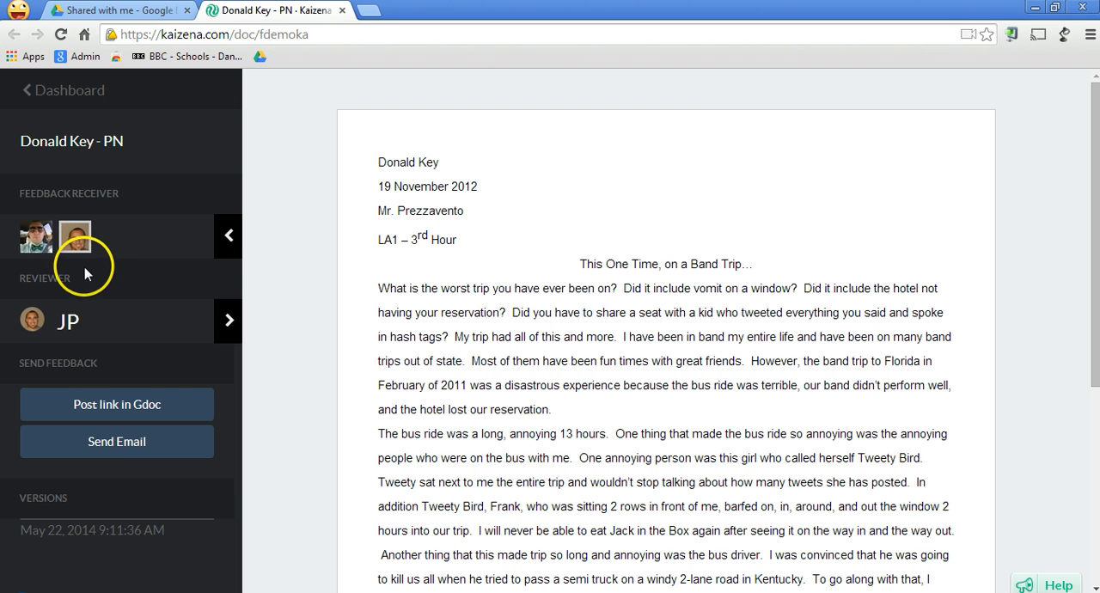
left_click(39, 254)
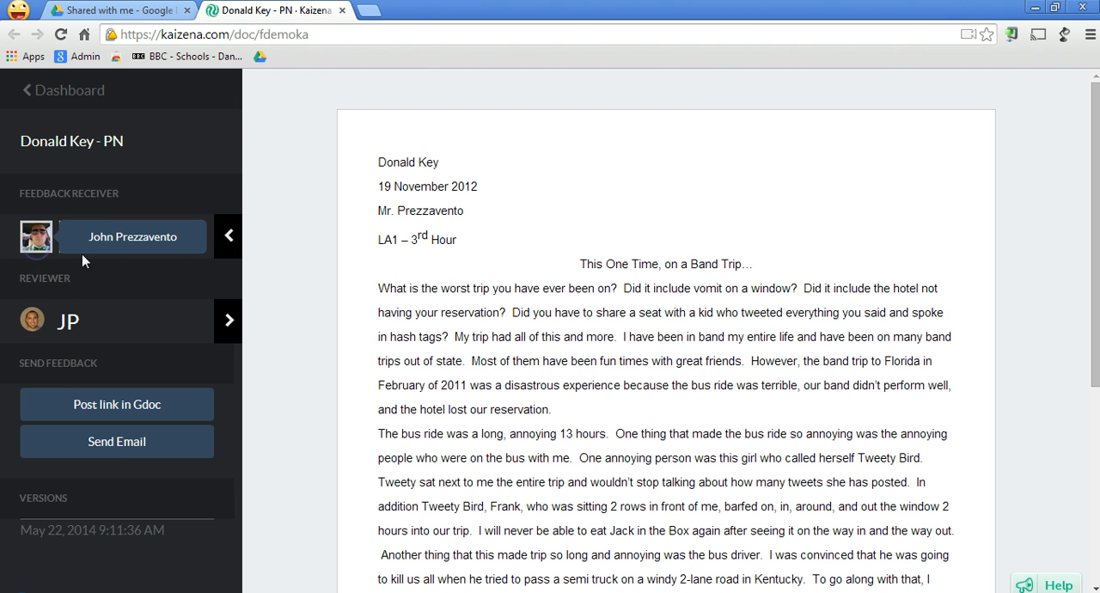
left_click(228, 240)
left_click(238, 294)
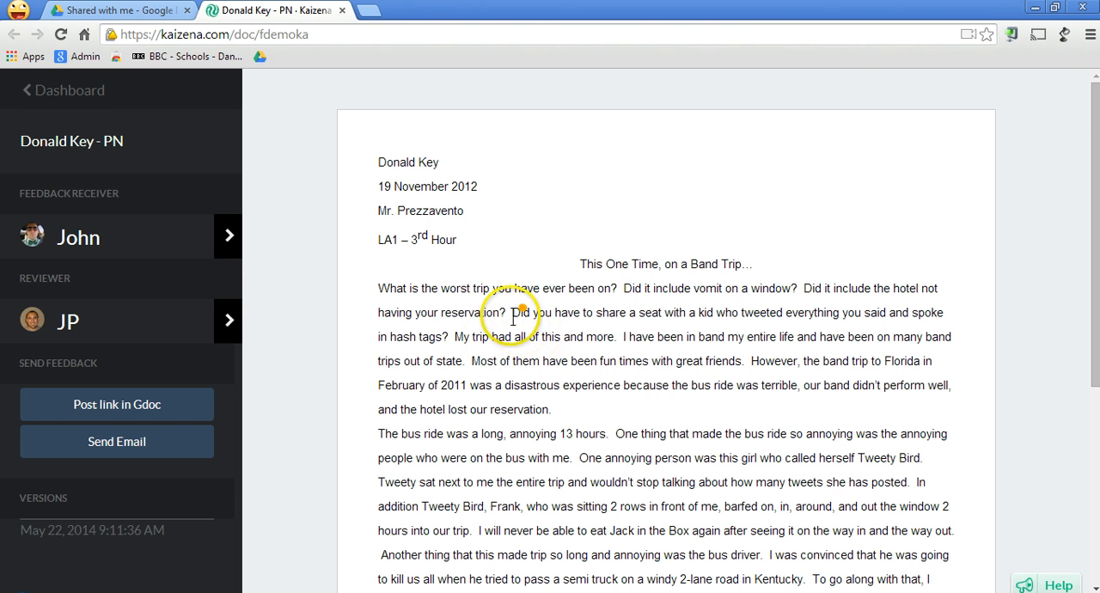
Record a voice comment of about 11 seconds on the sentence "The bus ride was a long, annoying 13 hours.".
scroll(513, 313, "down", 1)
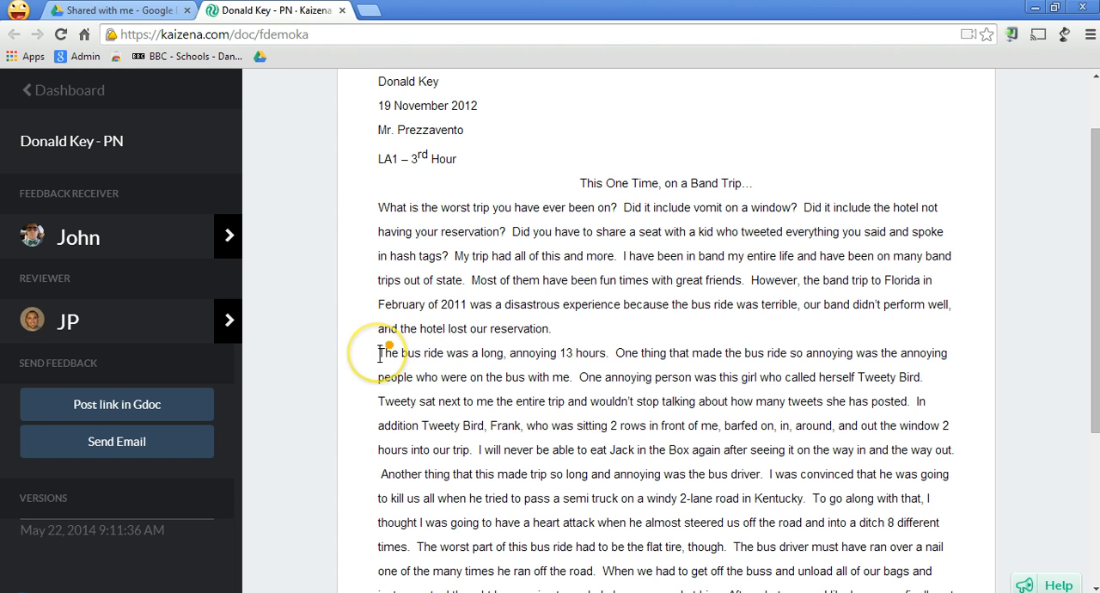
left_click_drag(379, 354, 611, 346)
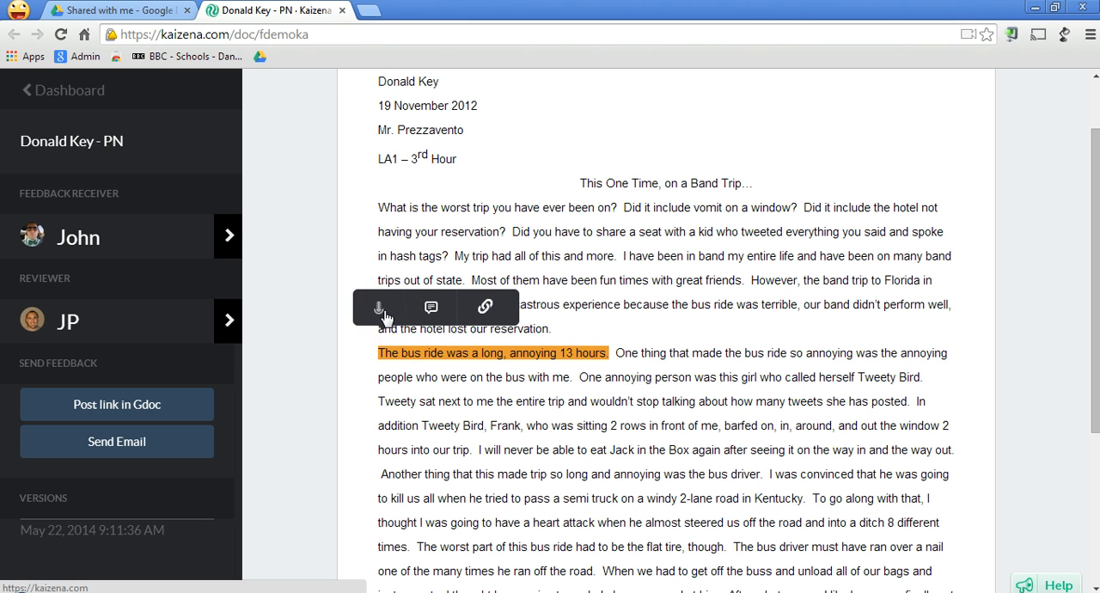
left_click(379, 307)
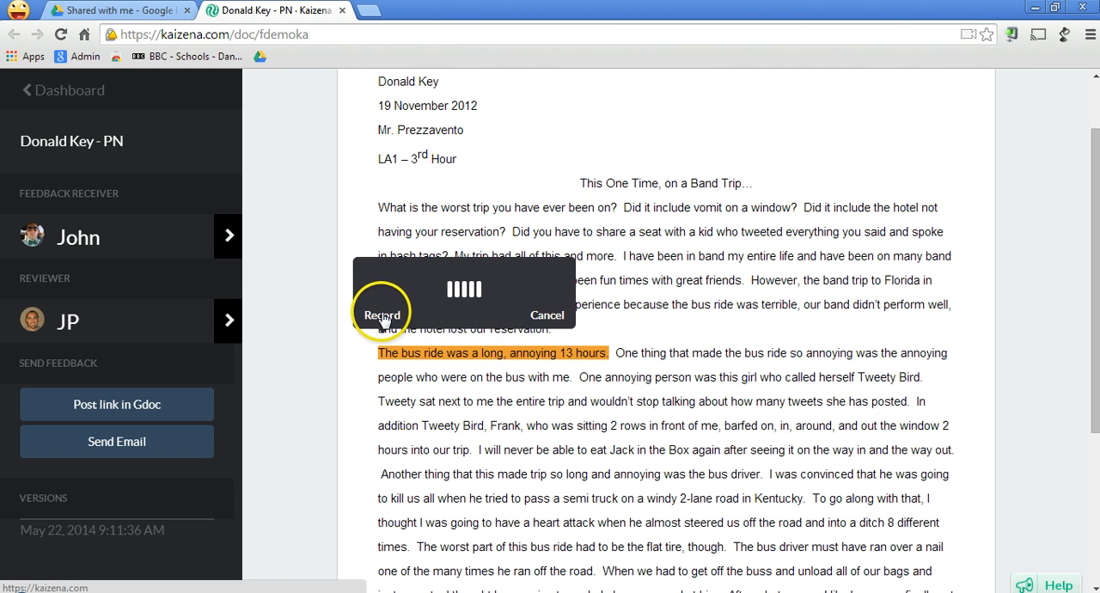
left_click(383, 316)
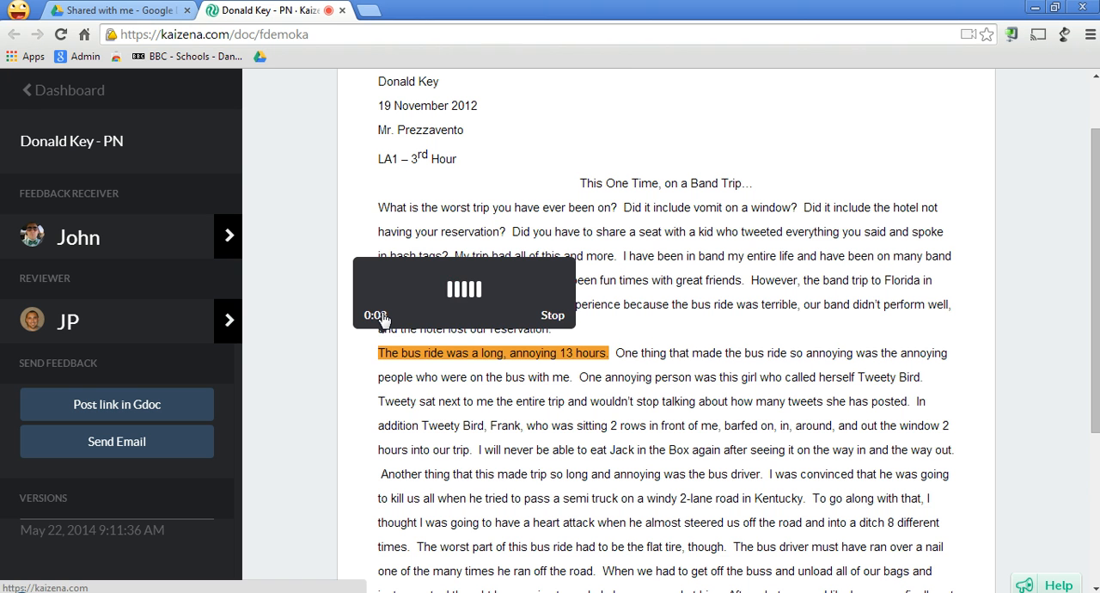
left_click(554, 316)
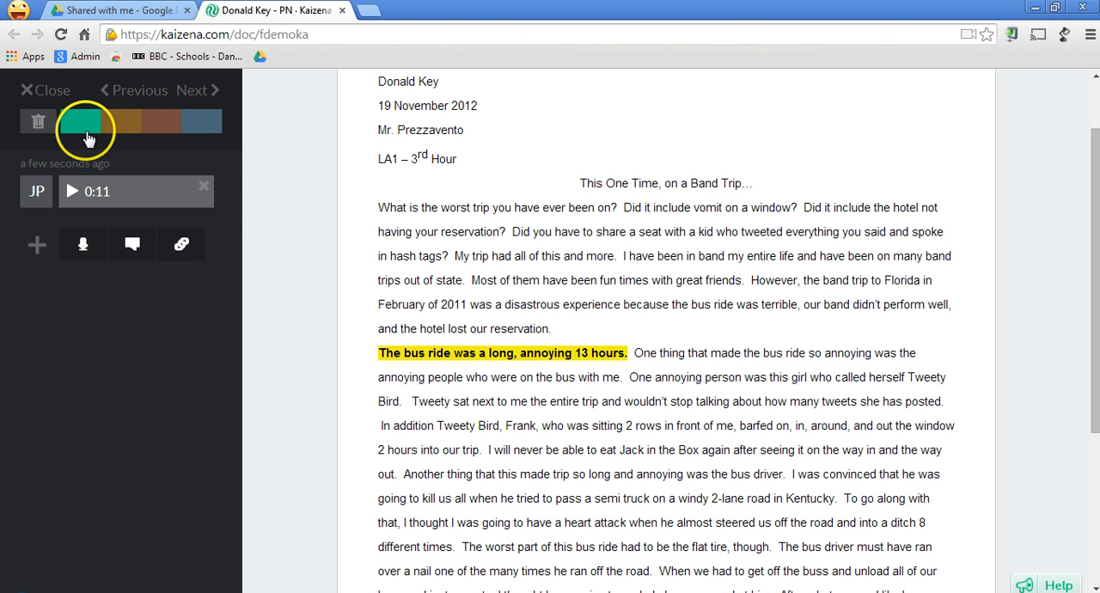
Try the highlight colours on the commented bus ride sentence and set it to blue.
left_click(84, 126)
left_click(123, 123)
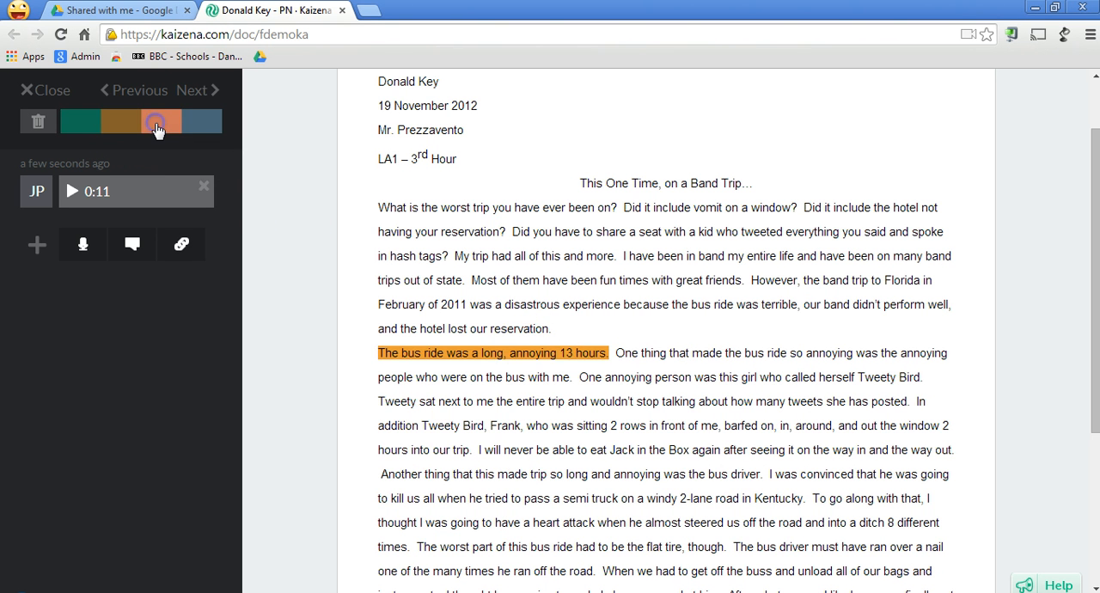
left_click(163, 125)
left_click(190, 128)
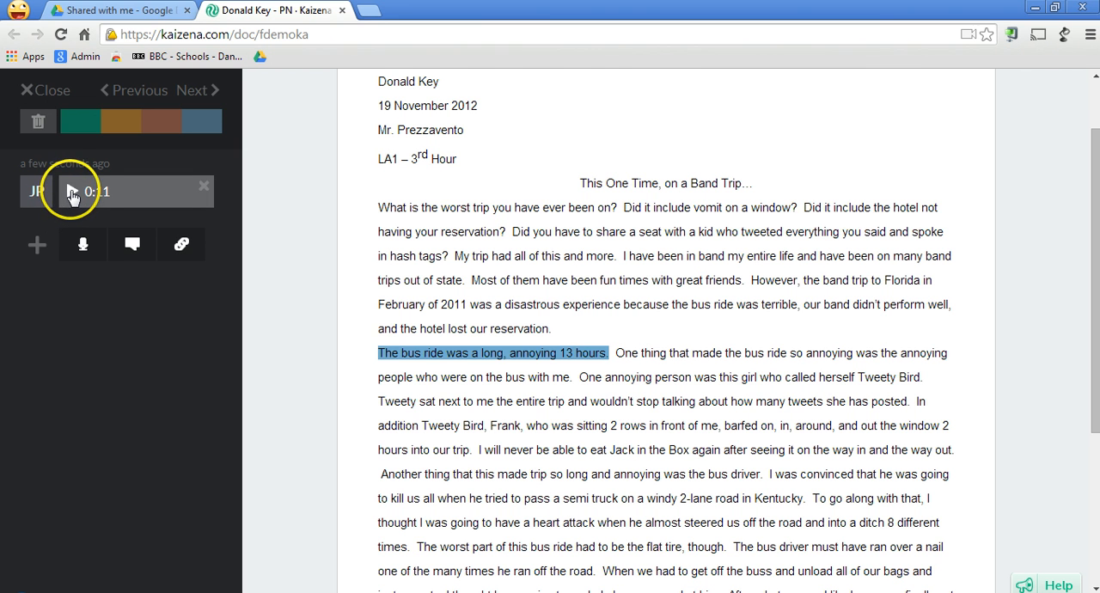
Play back the beginning of the recorded voice comment, and close the comment.
left_click(72, 192)
left_click(72, 192)
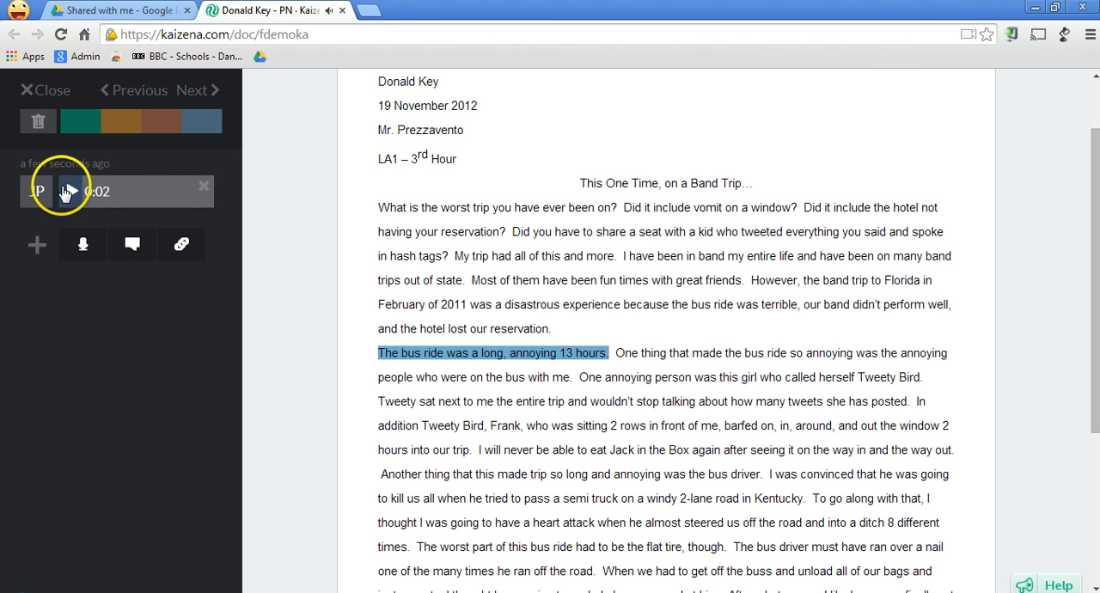
left_click(65, 93)
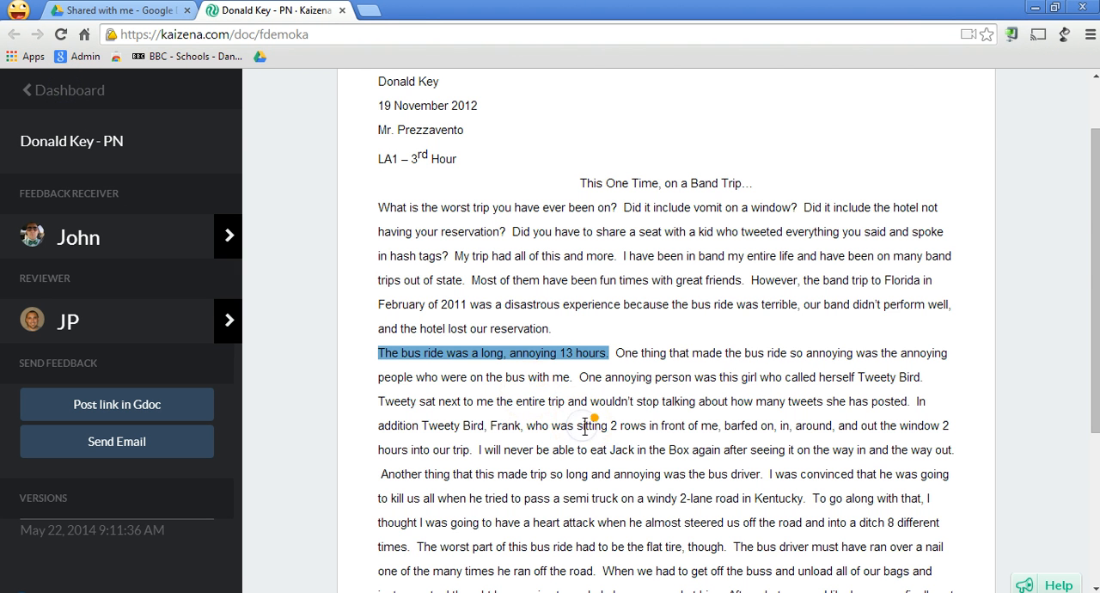
Record a short voice comment on the closing sentence "Boy was I wrong!".
scroll(585, 427, "down", 3)
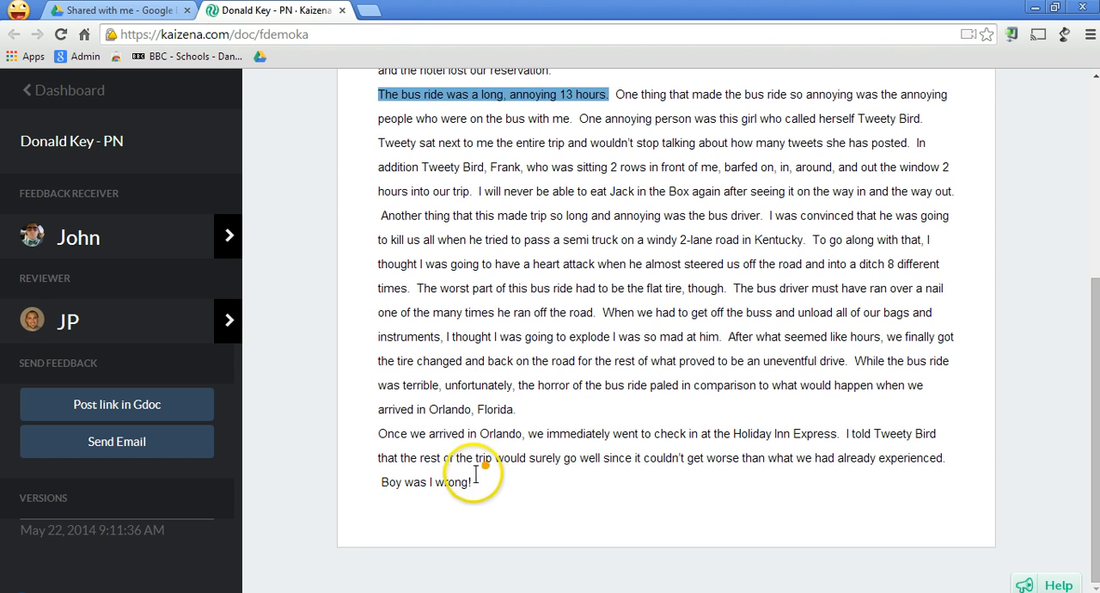
left_click_drag(473, 481, 385, 483)
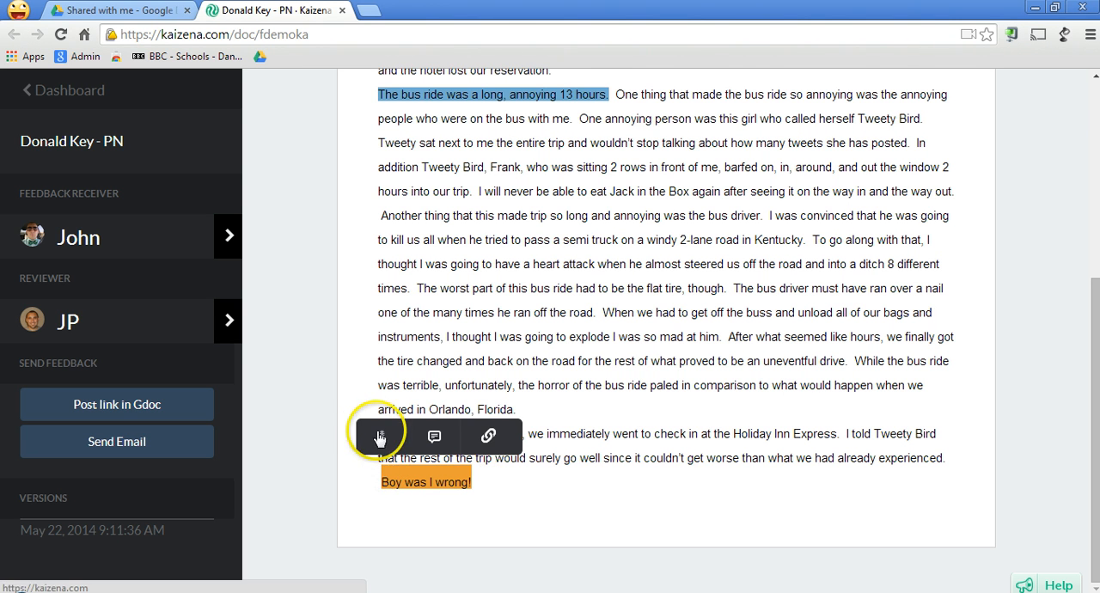
left_click(378, 437)
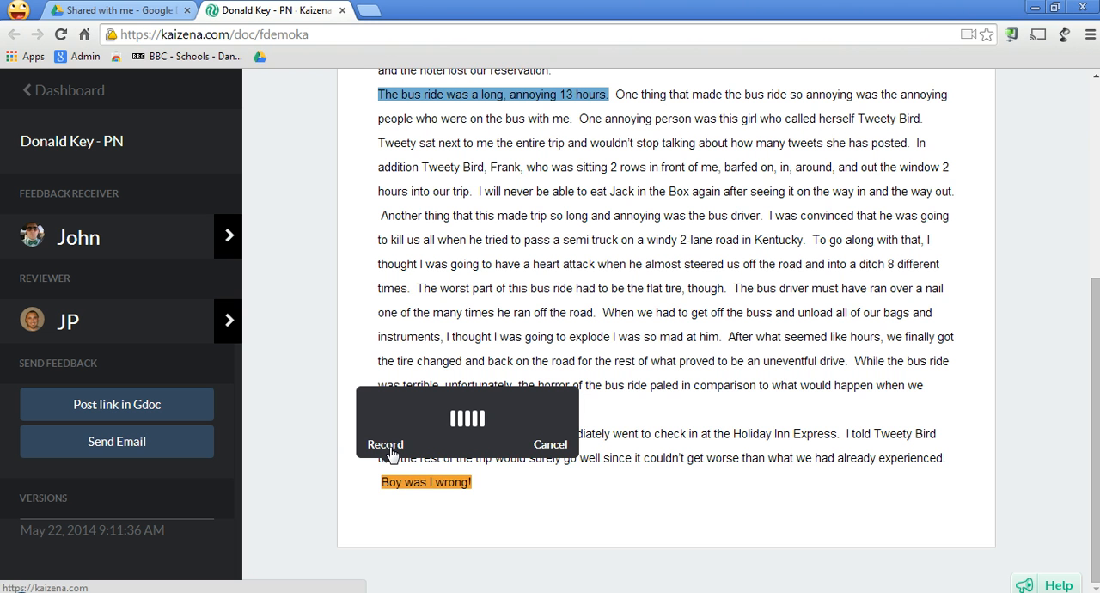
left_click(386, 445)
left_click(552, 444)
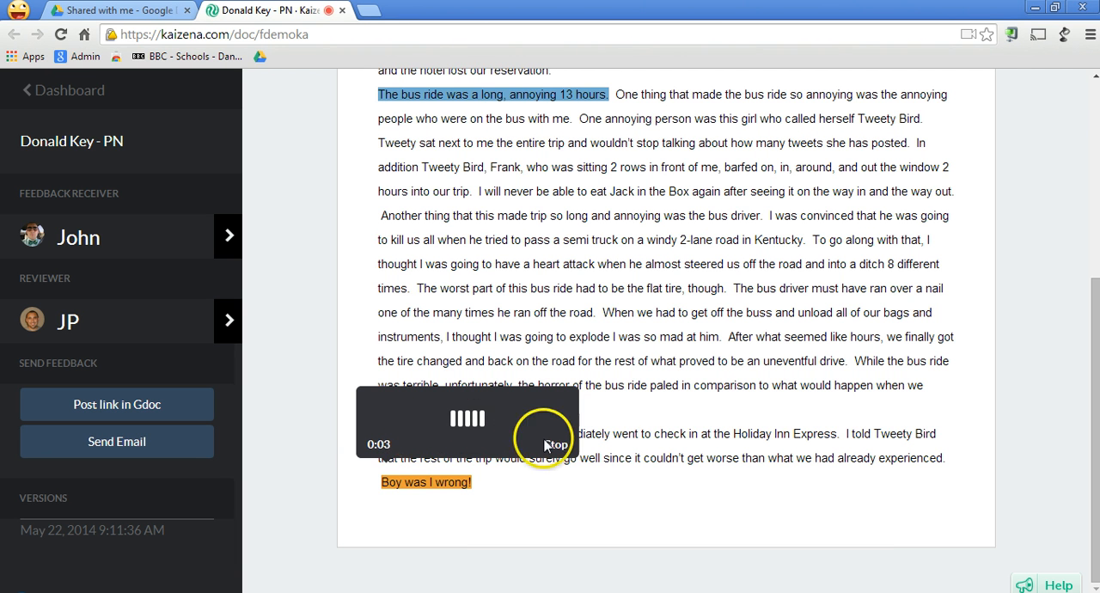
Set the highlight colour of "Boy was I wrong!" to the orange-red option, and close its comment.
left_click(438, 482)
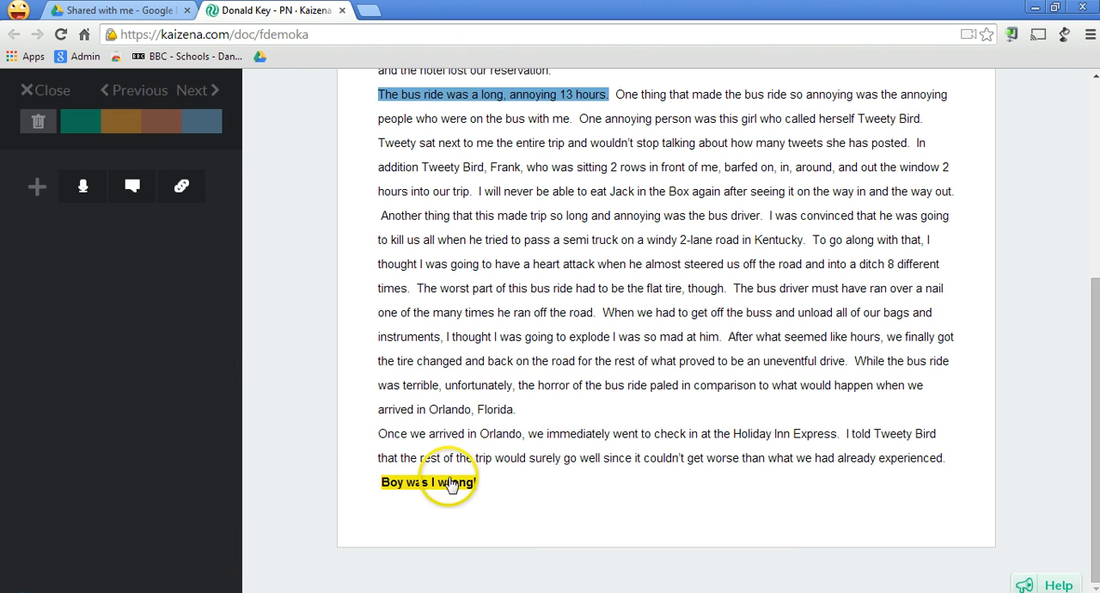
left_click(163, 121)
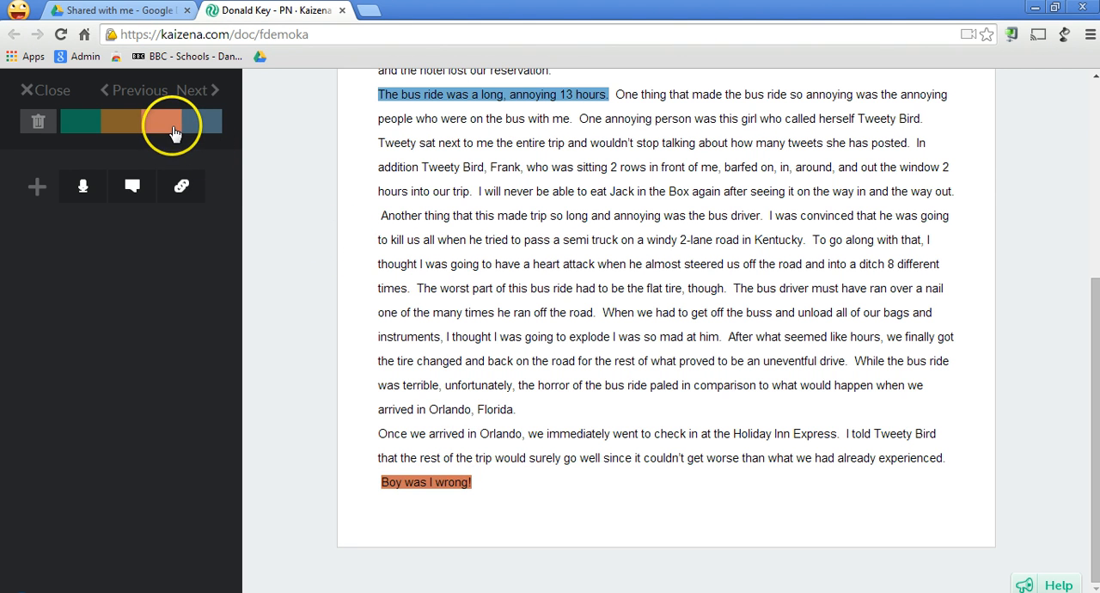
left_click(518, 497)
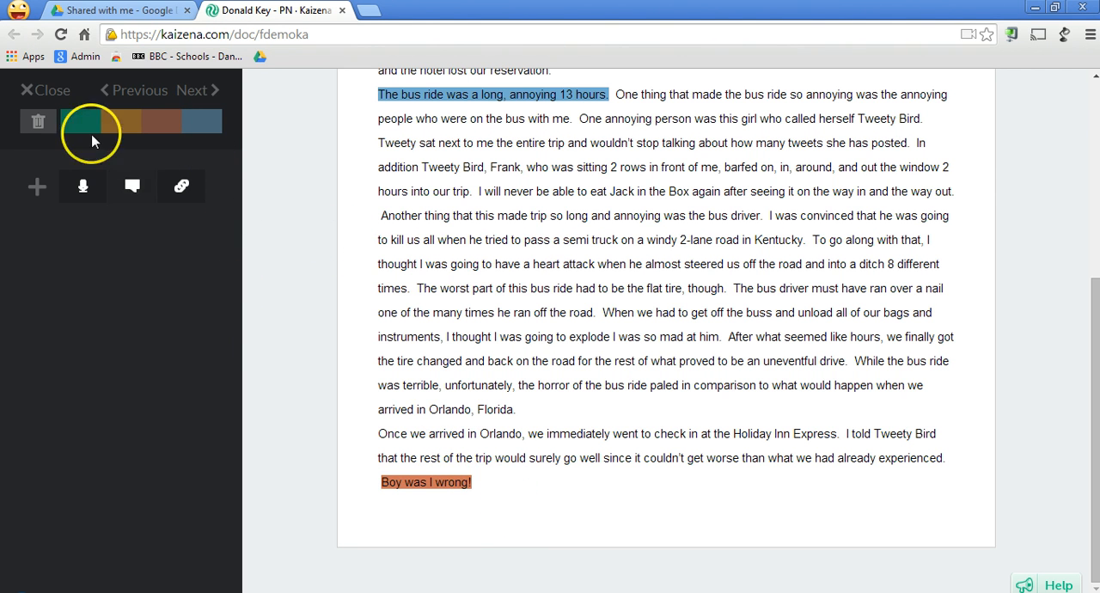
left_click(55, 97)
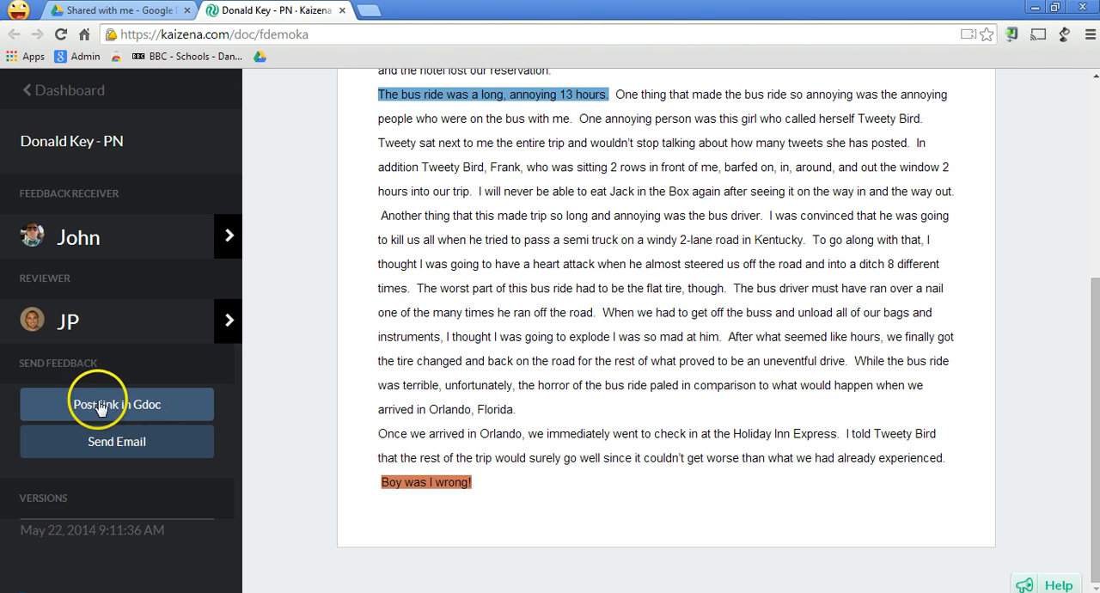
Post a link to the feedback in the Google Doc, and choose to send the feedback by email.
left_click(49, 405)
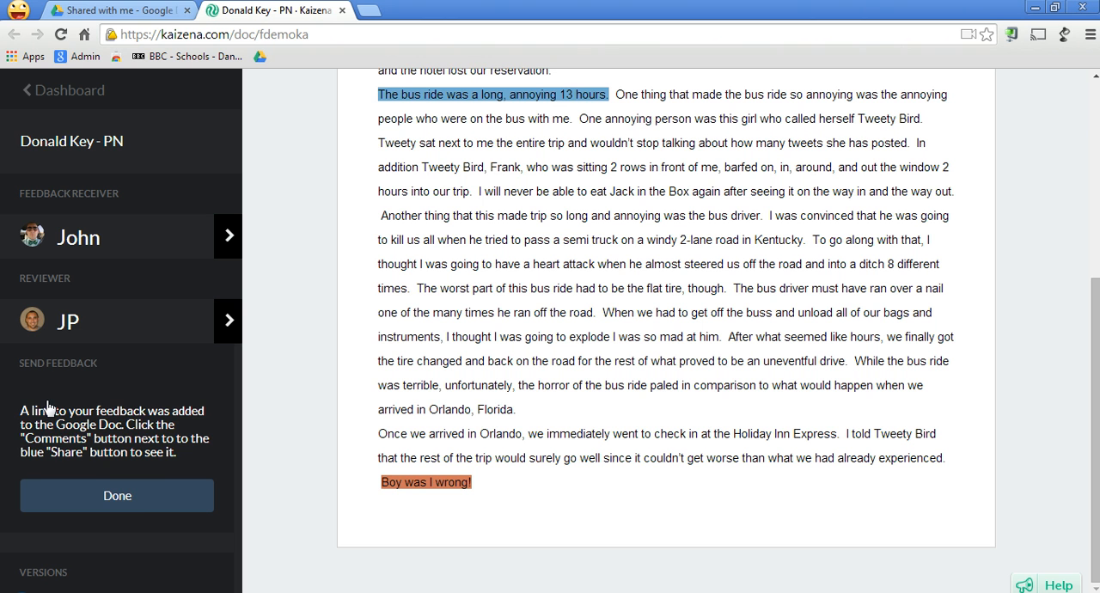
left_click(133, 496)
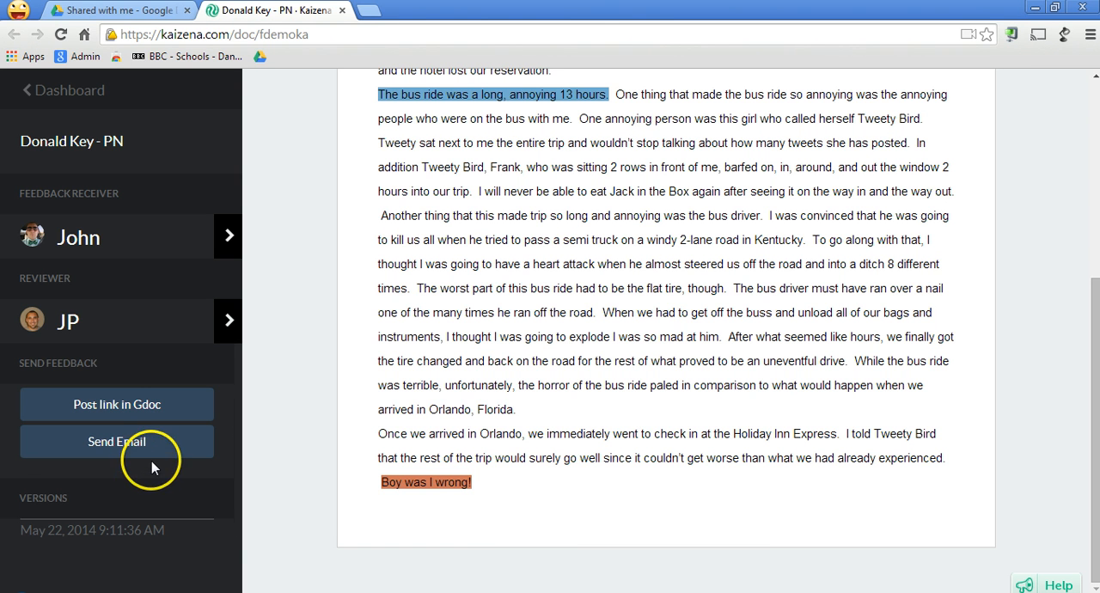
left_click(104, 450)
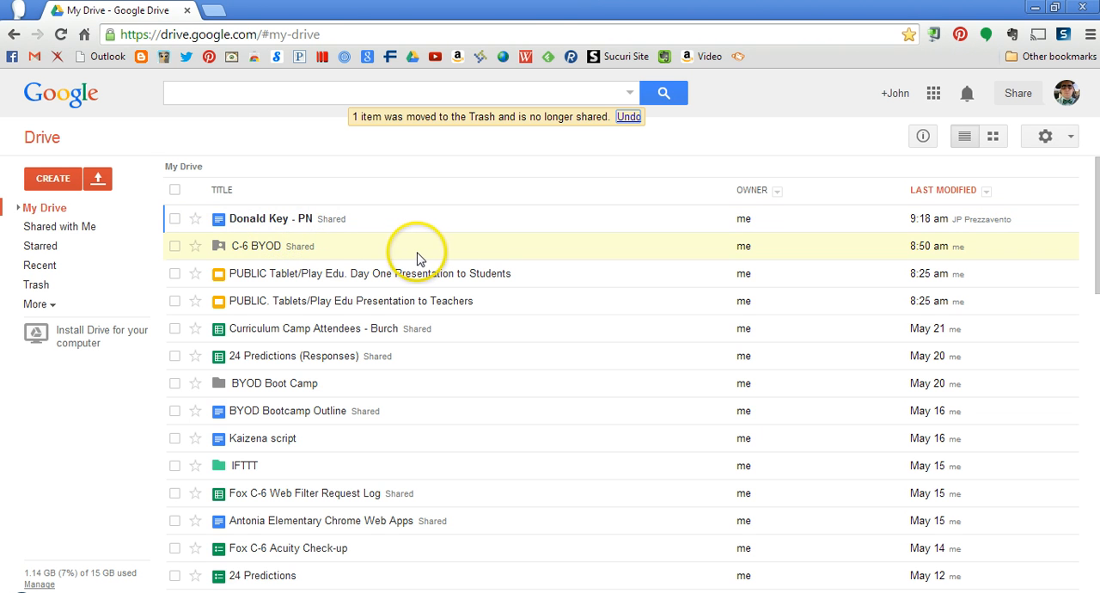
Open the student's shared essay from the Drive list and follow the Kaizena feedback link in the document's comments.
left_click(286, 225)
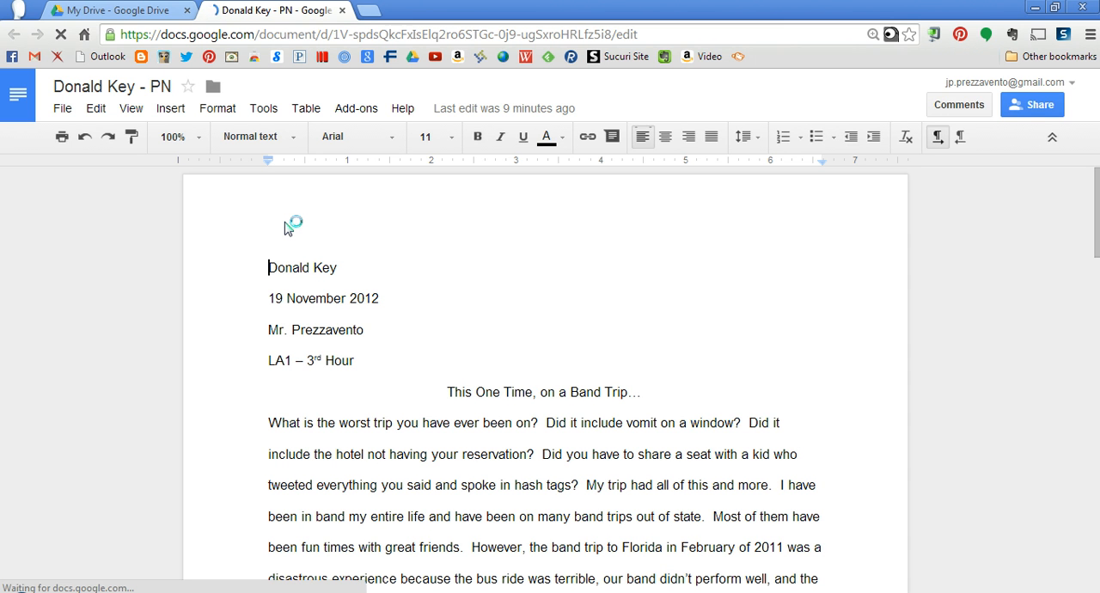
left_click(967, 110)
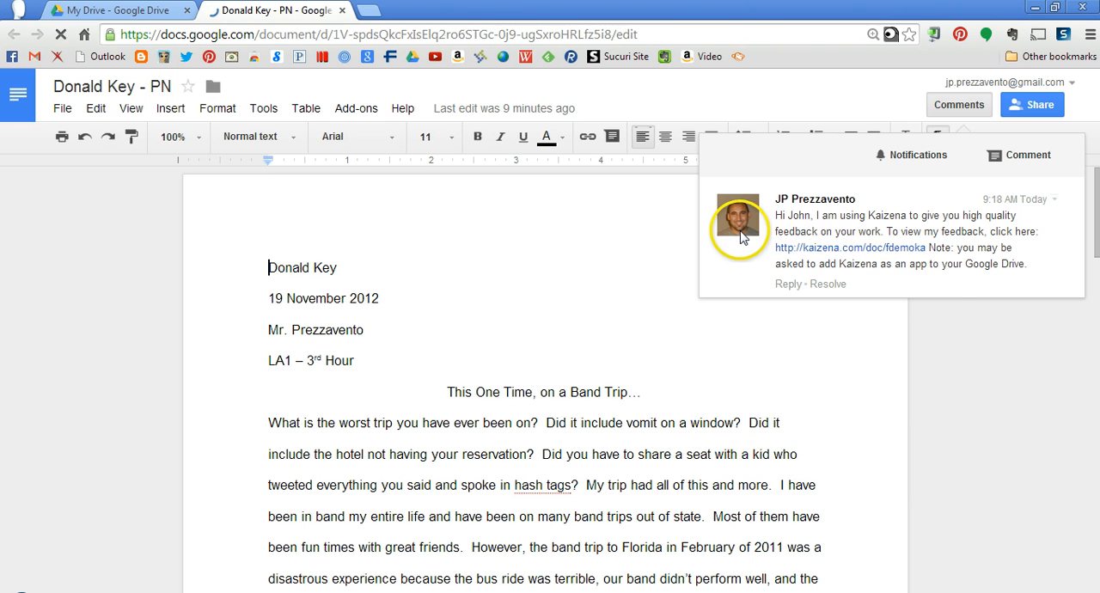
mouse_move(742, 237)
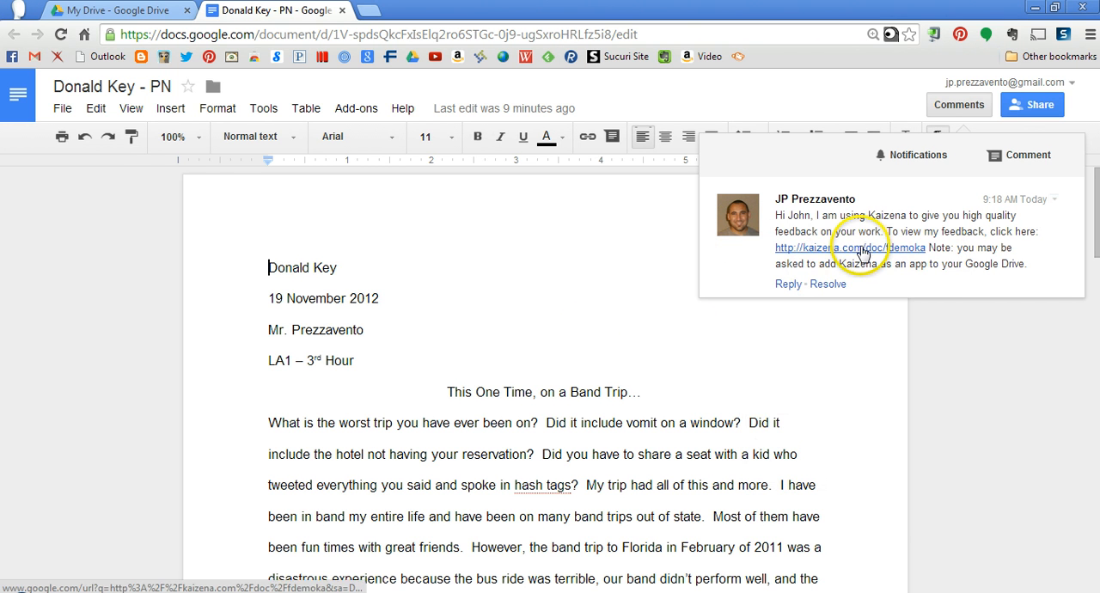
left_click(862, 252)
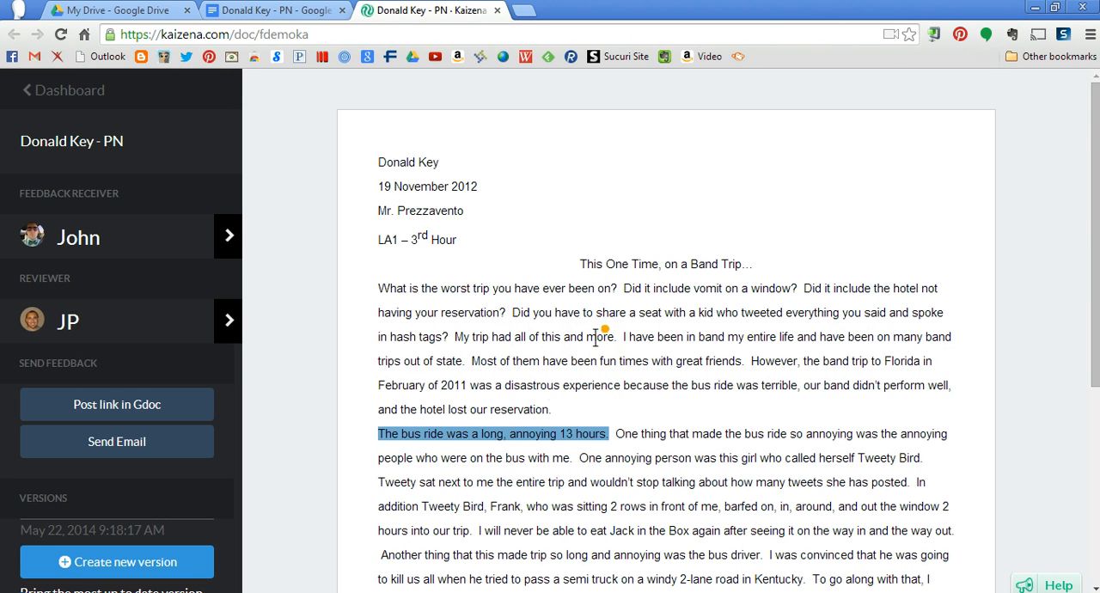
Play back the beginning of the voice comment on "The bus ride was a long, annoying 13 hours.", and pause it.
left_click(452, 437)
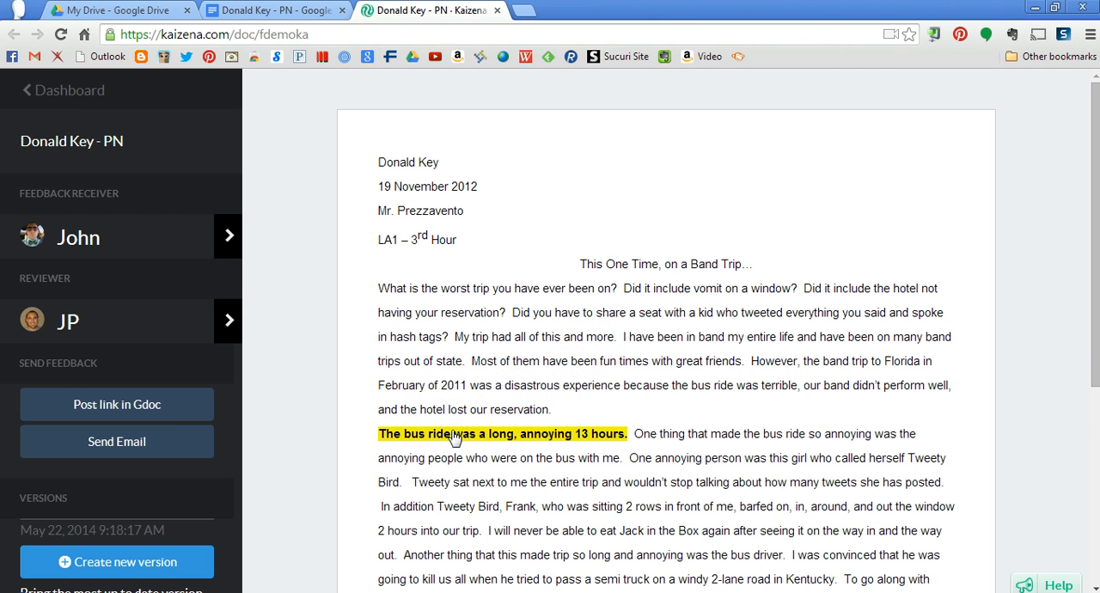
left_click(453, 436)
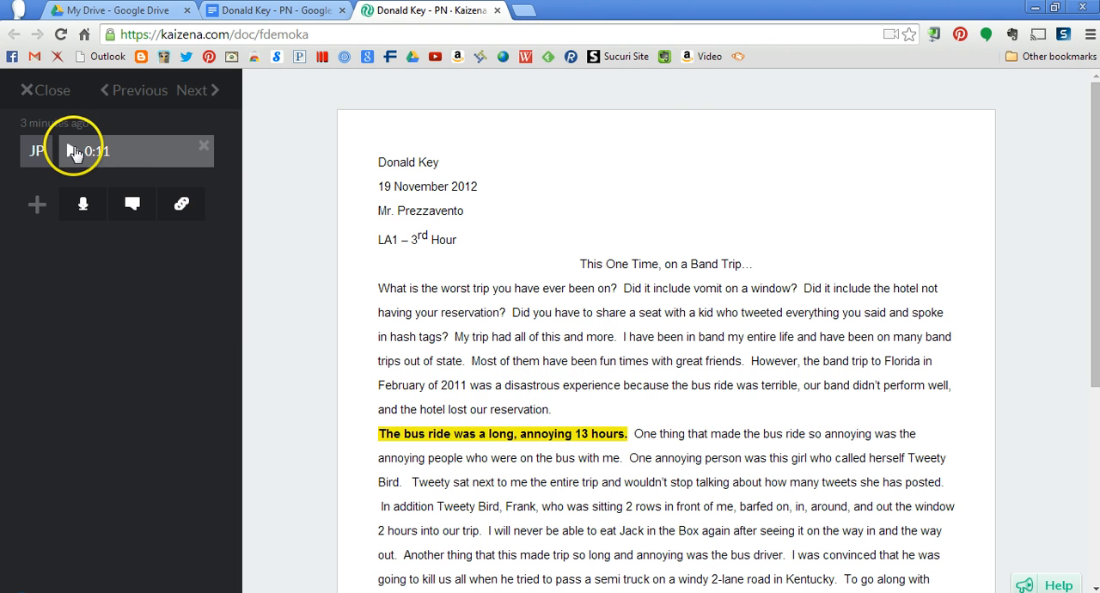
left_click(72, 151)
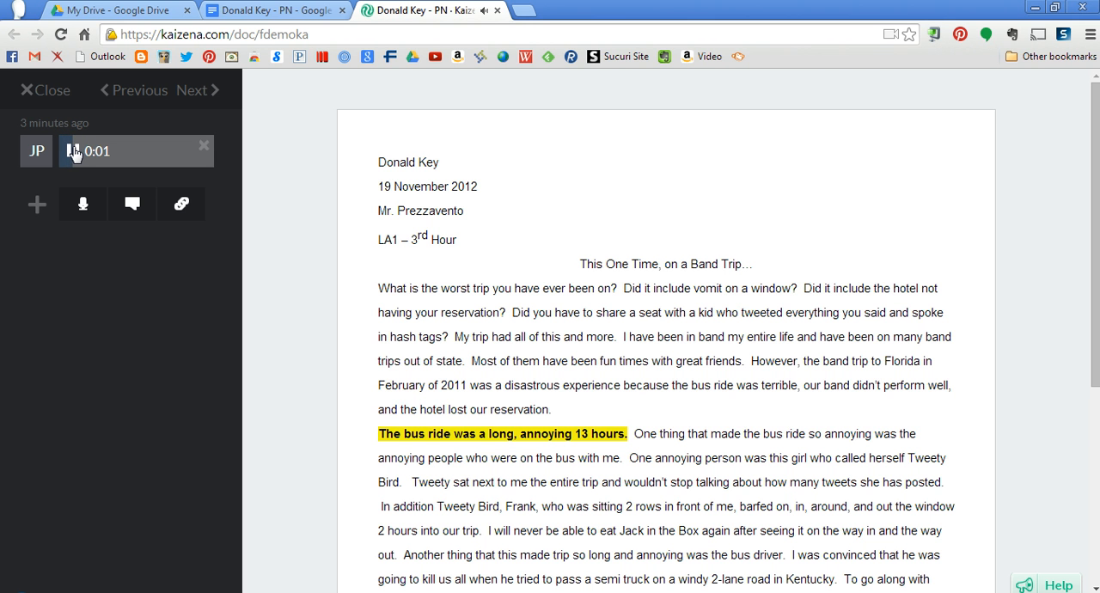
left_click(73, 151)
scroll(498, 336, "down", 4)
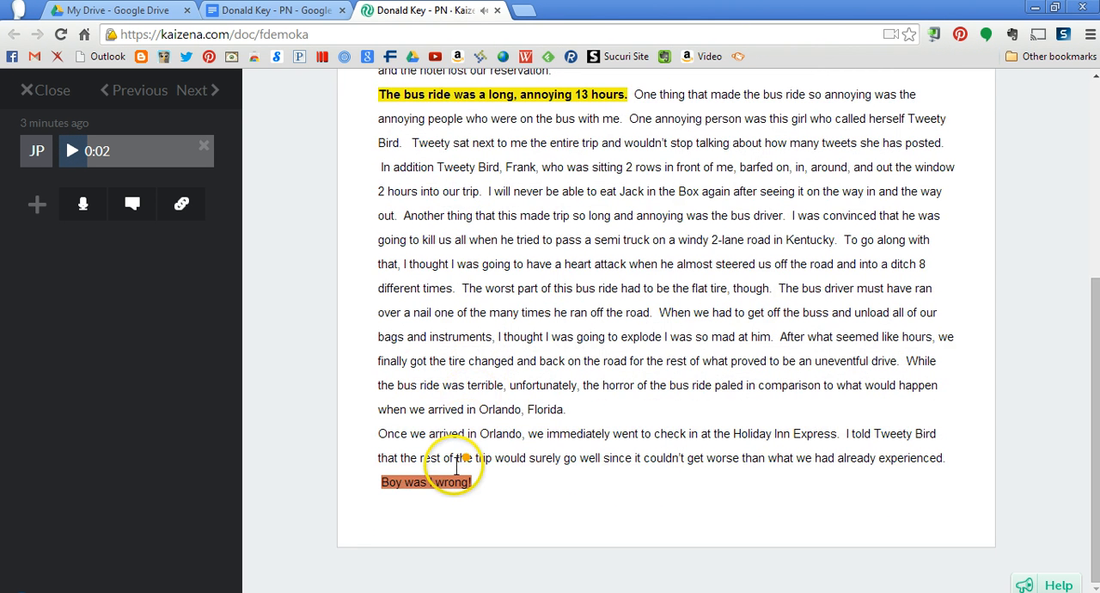